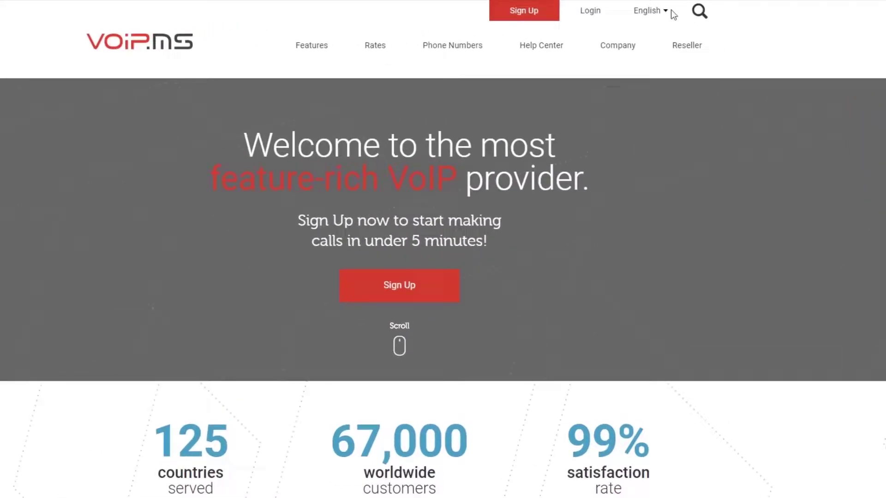
# Step: Log in to the VoIP.ms customer portal with the account e-mail and password
pyautogui.click(591, 9)
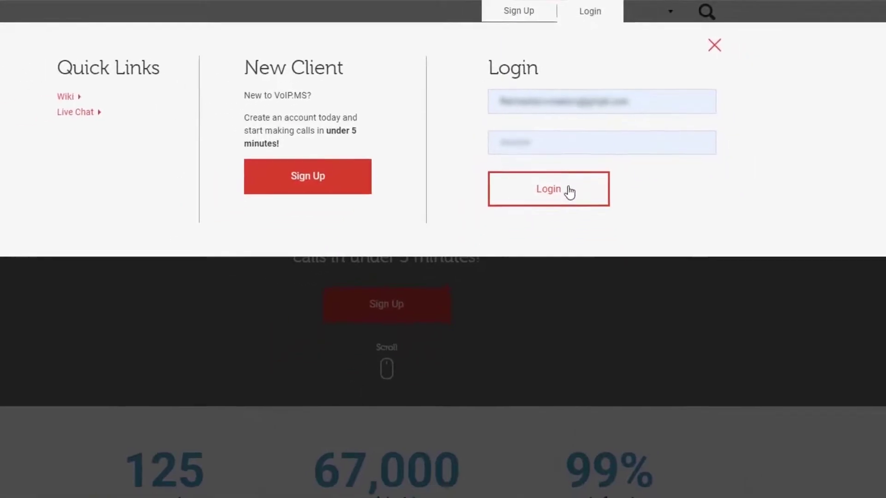
pyautogui.click(569, 230)
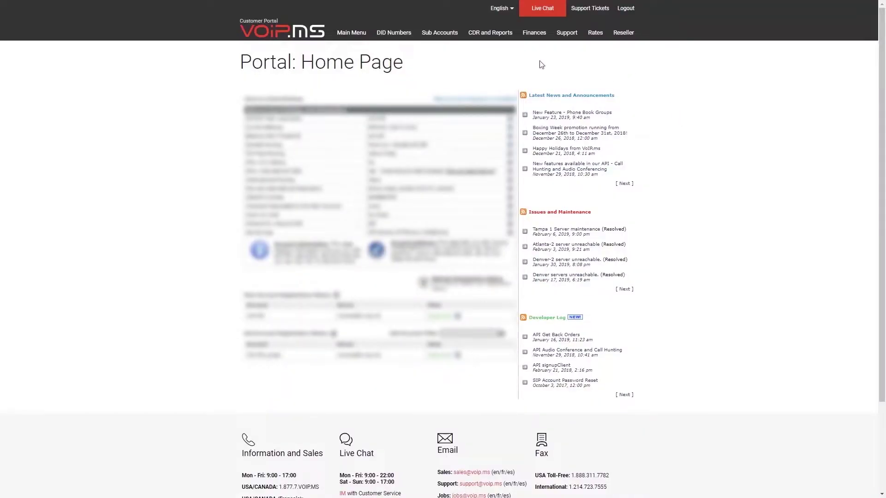
# Step: Go to the Voicemail page from the DID Numbers menu
pyautogui.moveTo(393, 32)
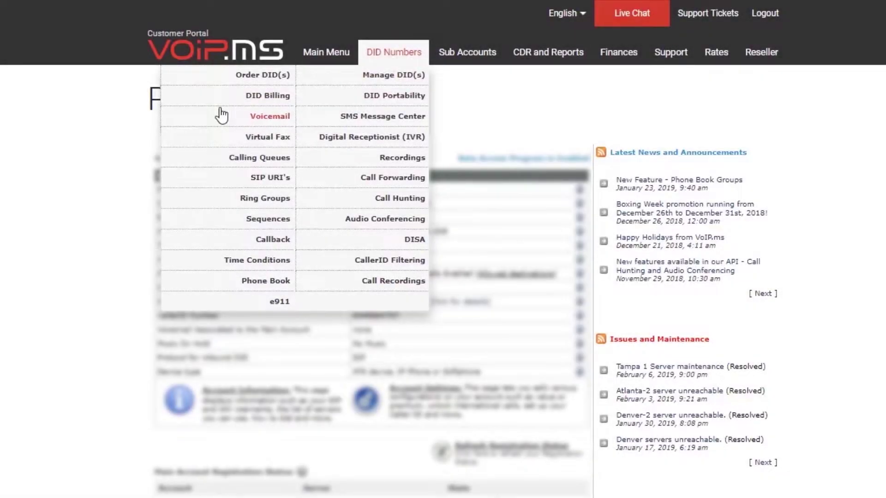
pyautogui.click(220, 114)
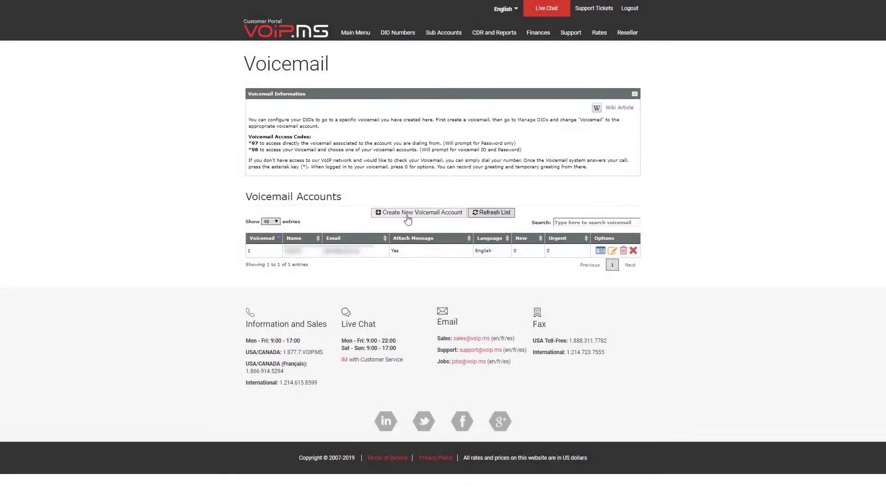
# Step: Start a new voicemail account numbered 2, named 'Home', with a 4-digit password
pyautogui.click(408, 215)
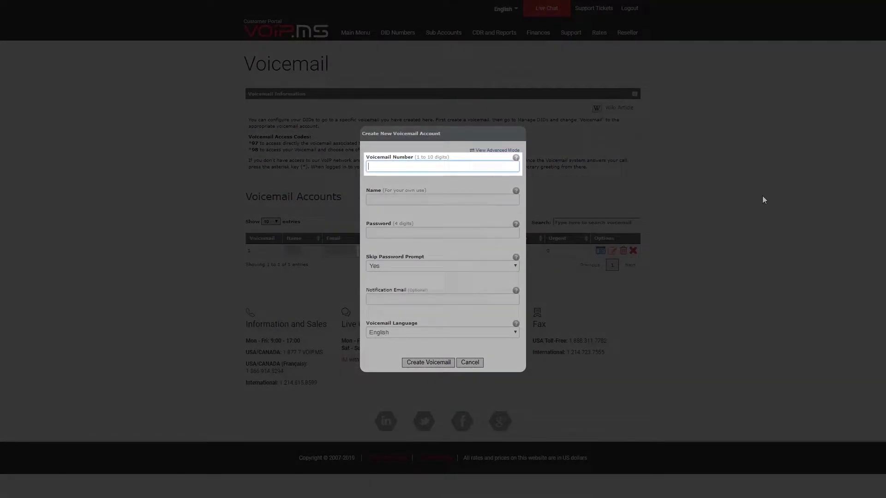
pyautogui.write('2')
pyautogui.press('Tab')
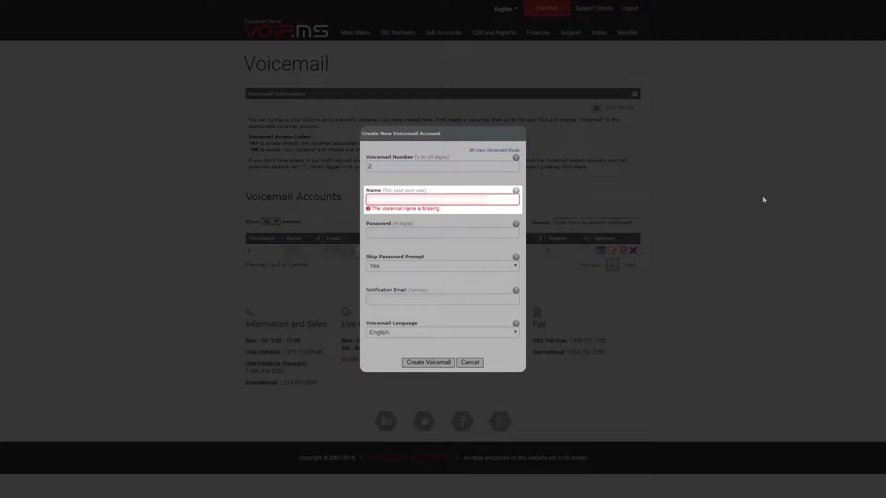
pyautogui.write('Home')
pyautogui.press('Tab')
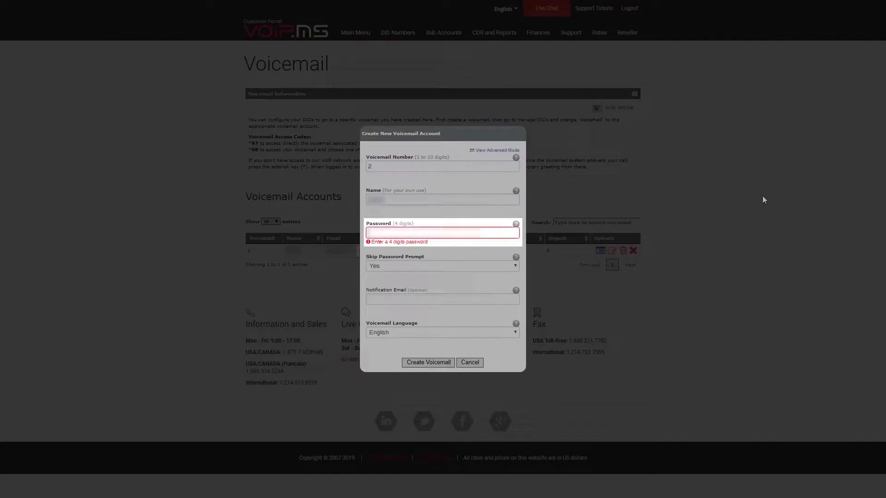
pyautogui.write('1234')
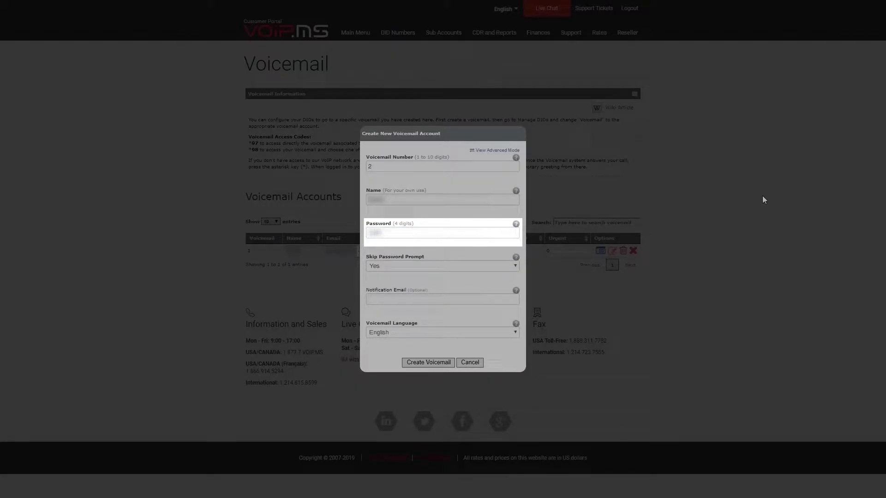
# Step: Skip past the password prompt setting and enter a valid notification e-mail address
pyautogui.press('Tab')
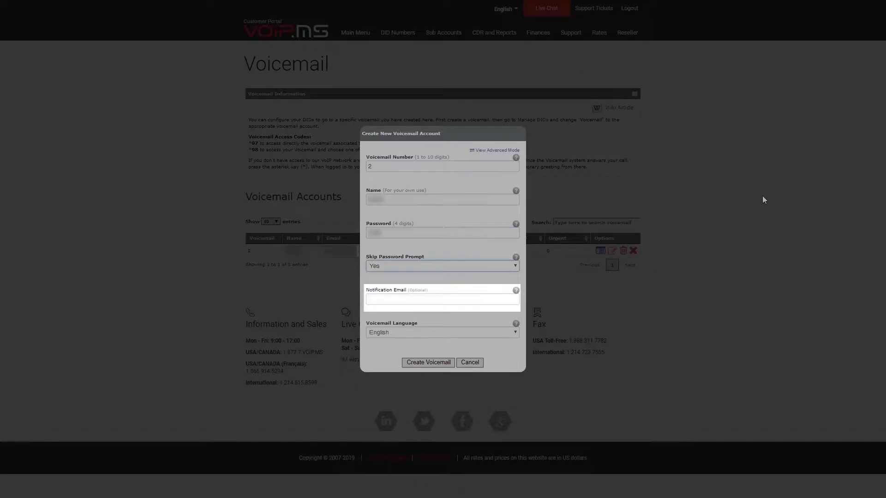
pyautogui.press('Tab')
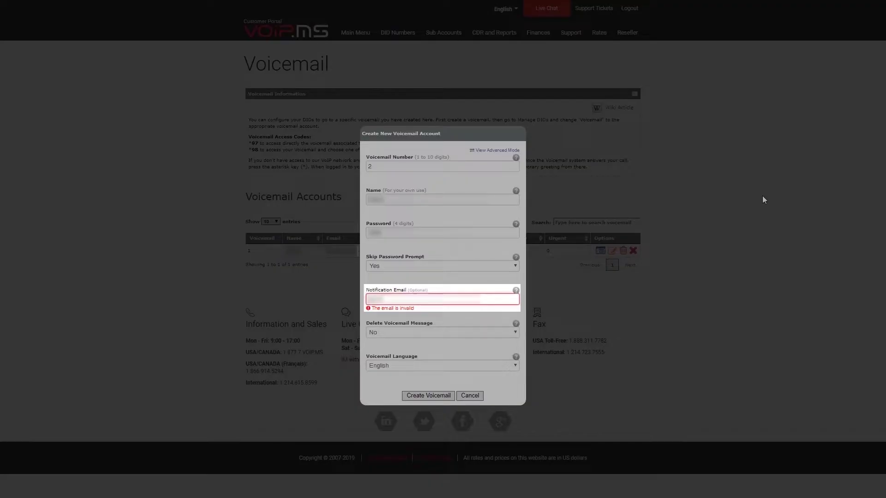
pyautogui.press('Tab')
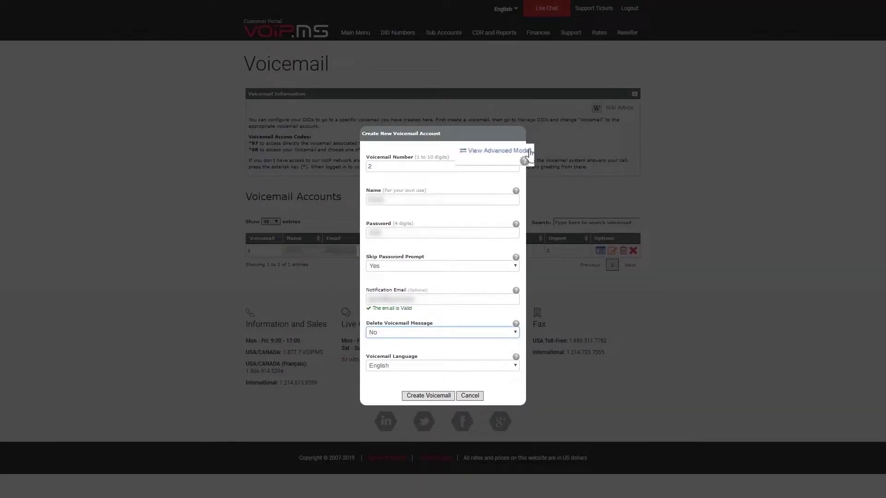
# Step: Review the advanced mode options and create voicemail mailbox 2
pyautogui.click(511, 151)
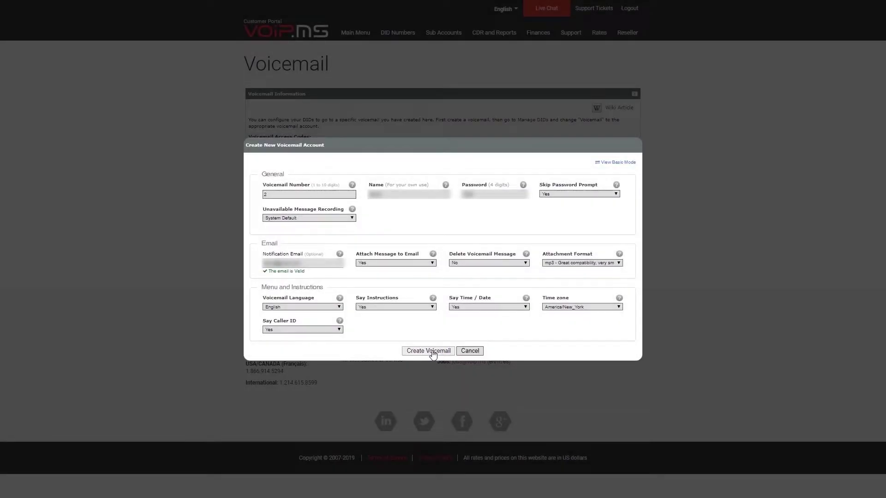
pyautogui.click(429, 351)
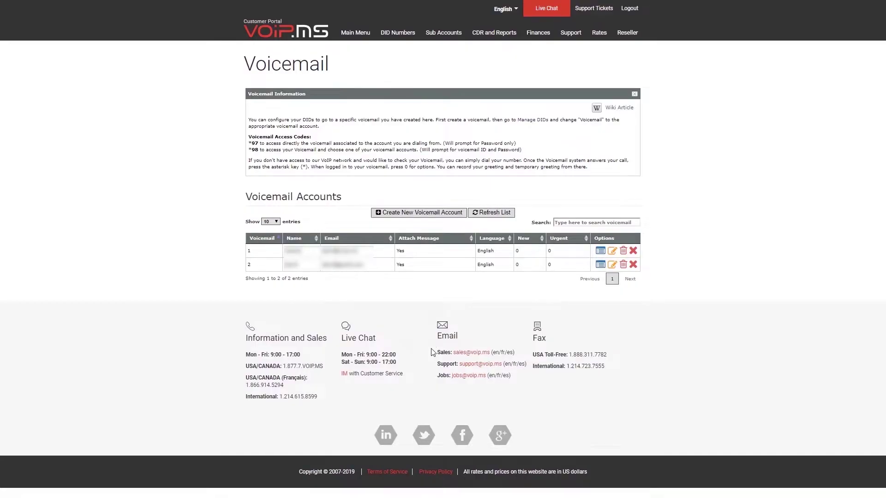
# Step: Open the Edit DID Settings page for the first DID in Manage DID(s)
pyautogui.moveTo(395, 35)
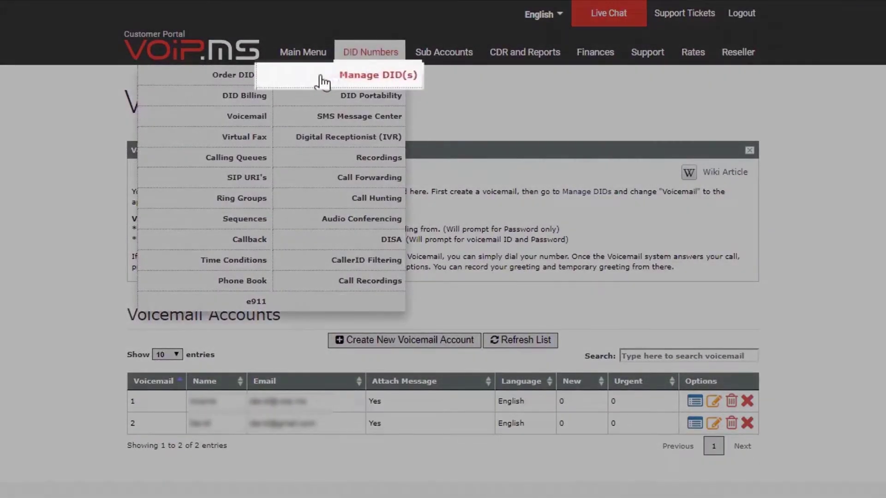
pyautogui.click(330, 75)
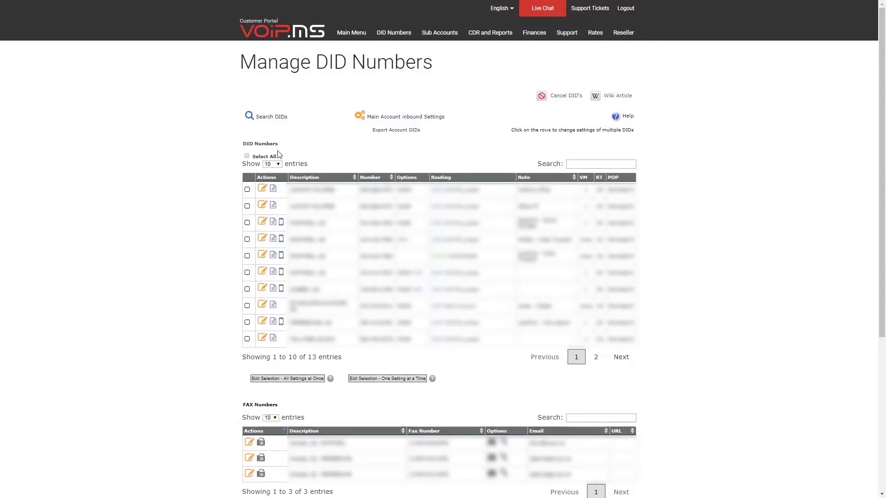
pyautogui.click(262, 189)
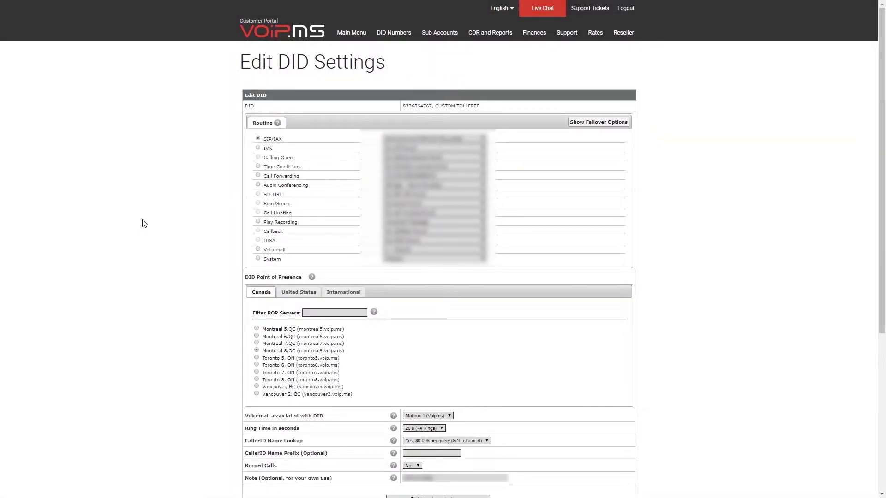
# Step: Set the DID's voicemail to Mailbox 2 (Tutorial) and apply the changes
pyautogui.scroll(-4, 144, 224)
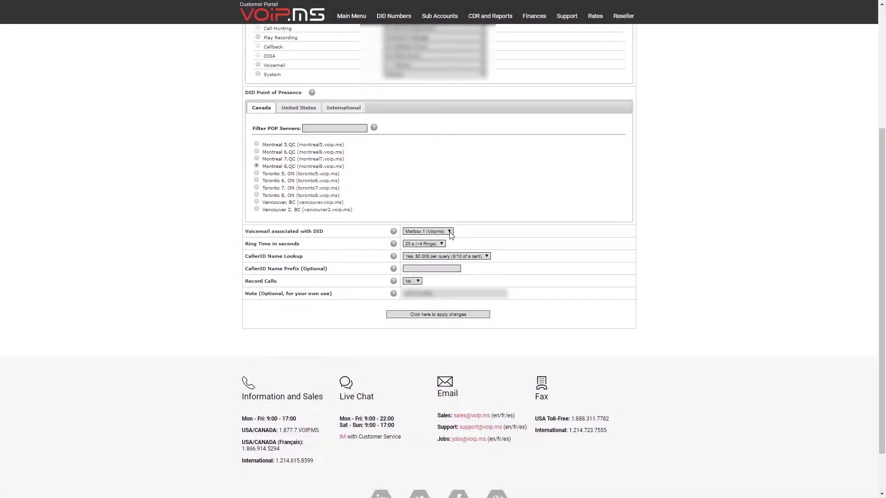
pyautogui.click(450, 232)
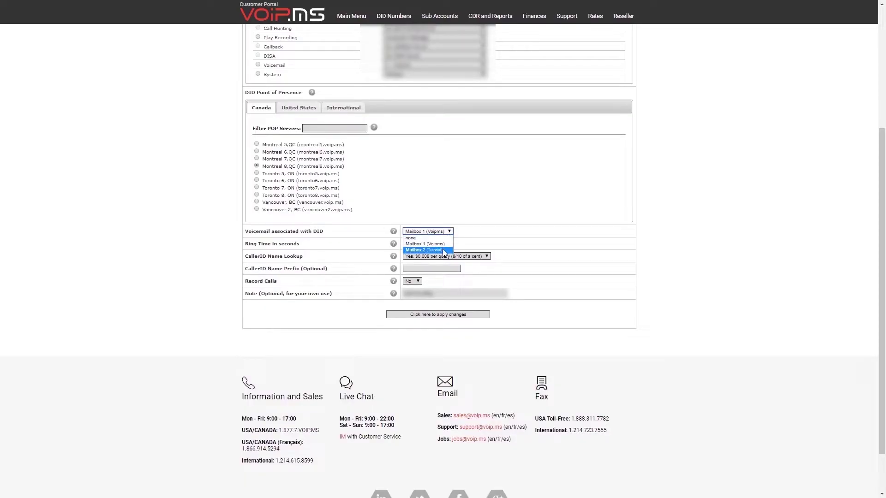
pyautogui.click(442, 250)
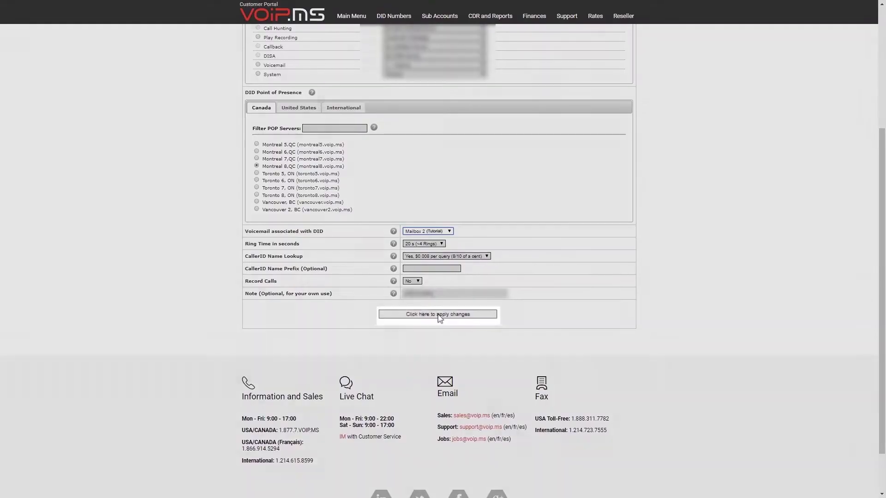
pyautogui.click(439, 315)
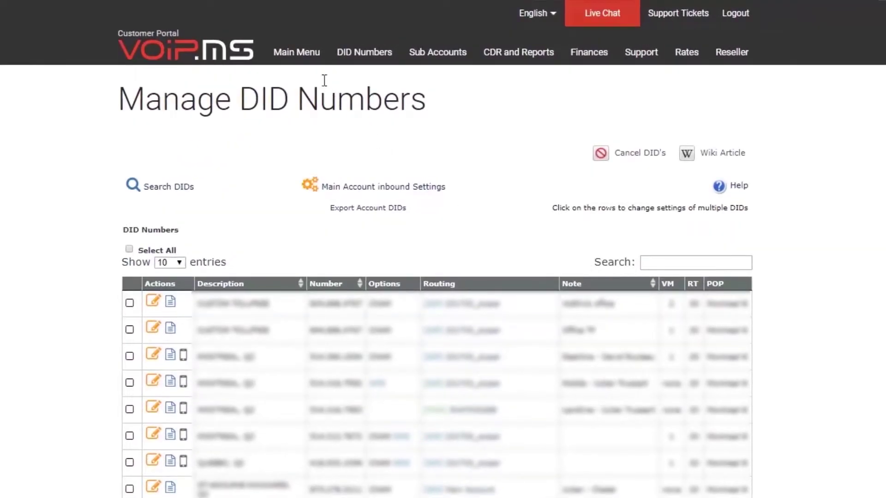
# Step: In Account Settings > General, set the main account's voicemail to Mailbox 2 (Tutorial) and apply
pyautogui.moveTo(299, 57)
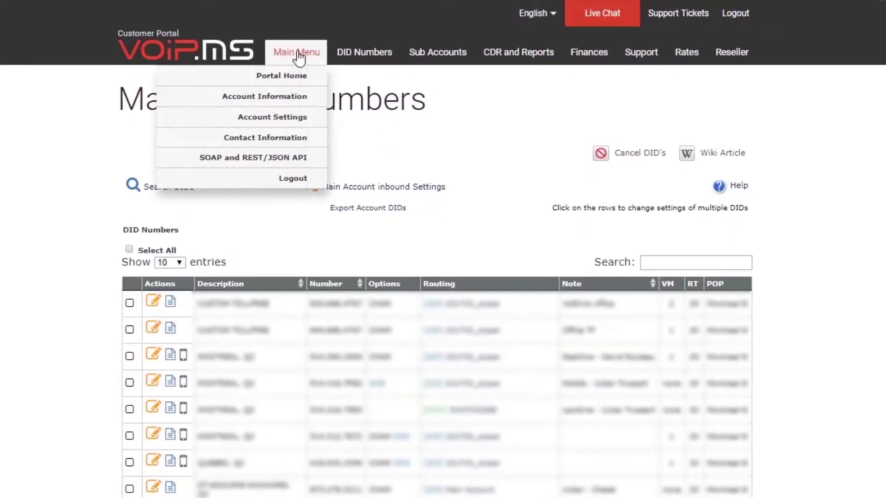
pyautogui.click(318, 120)
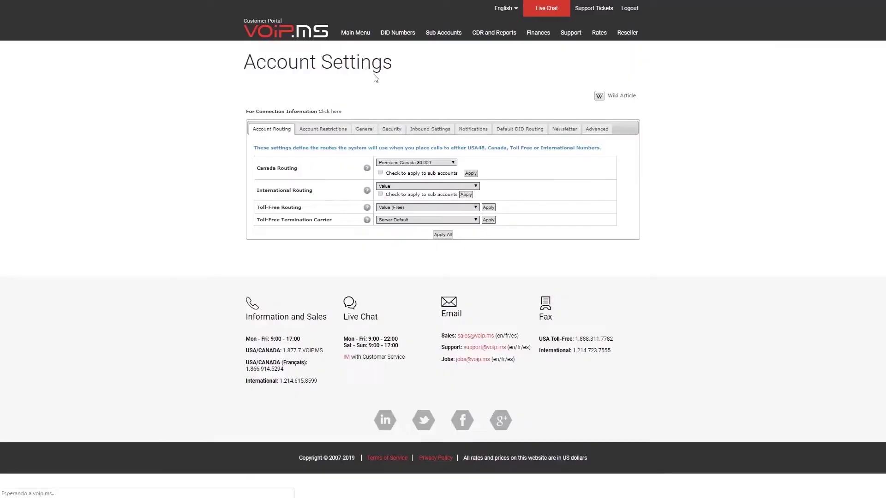
pyautogui.click(366, 130)
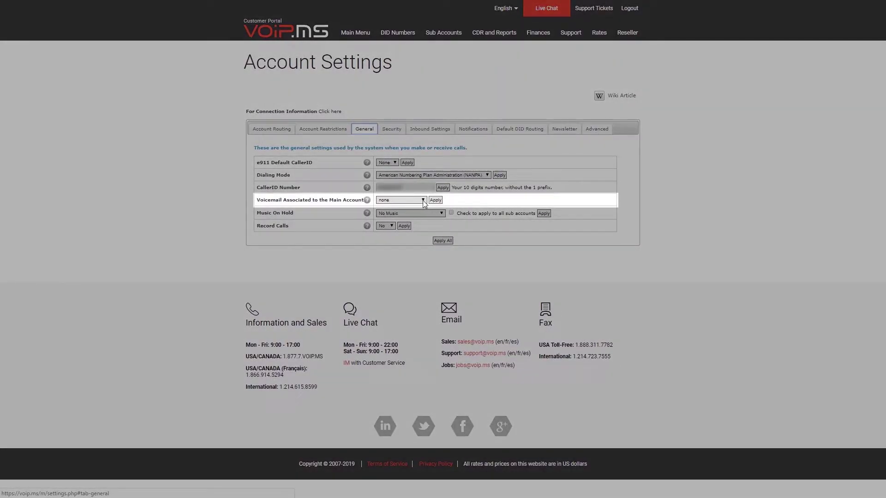
pyautogui.click(423, 200)
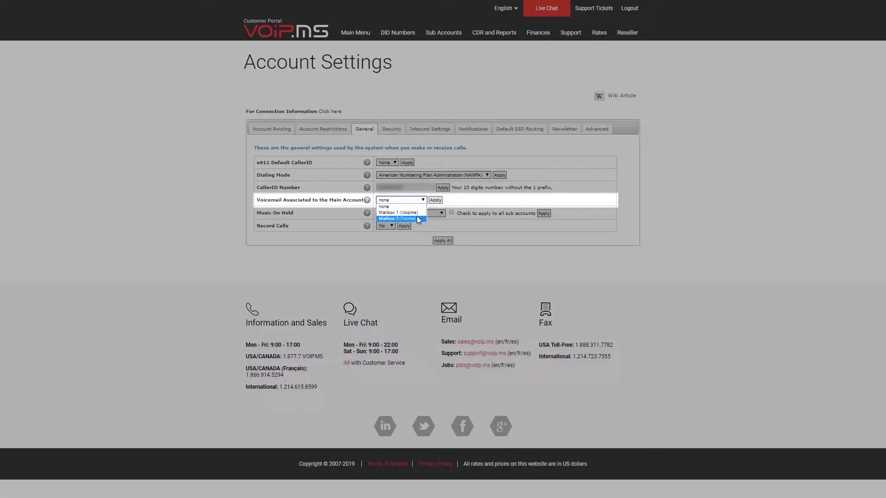
pyautogui.click(397, 218)
pyautogui.click(442, 240)
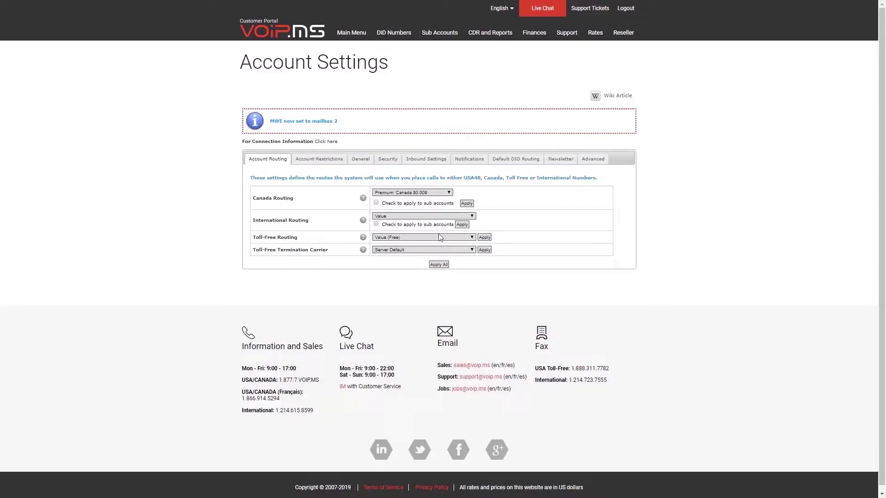
pyautogui.moveTo(405, 36)
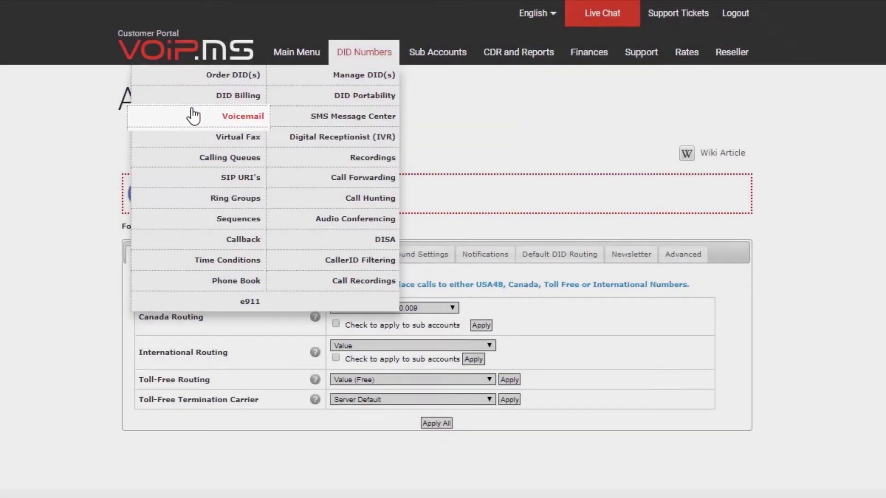
# Step: On the Voicemail page, view mailbox 2's messages, confirm none exist, and close the list
pyautogui.click(194, 115)
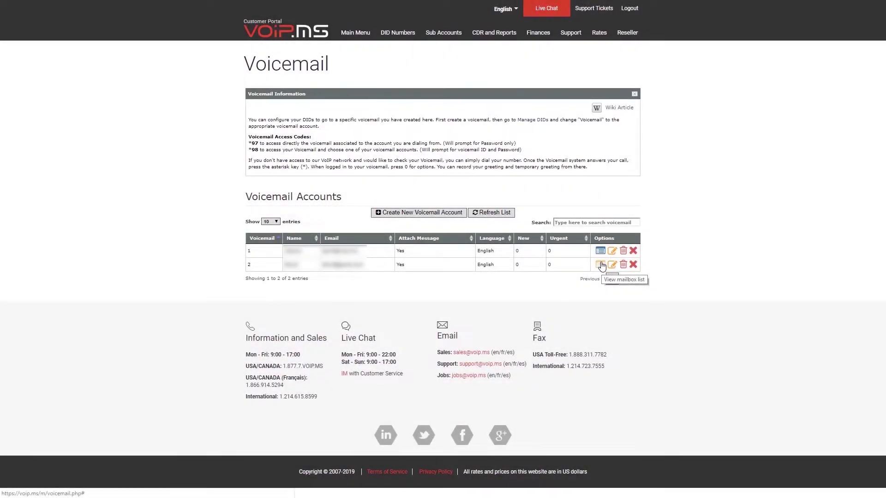
pyautogui.click(600, 265)
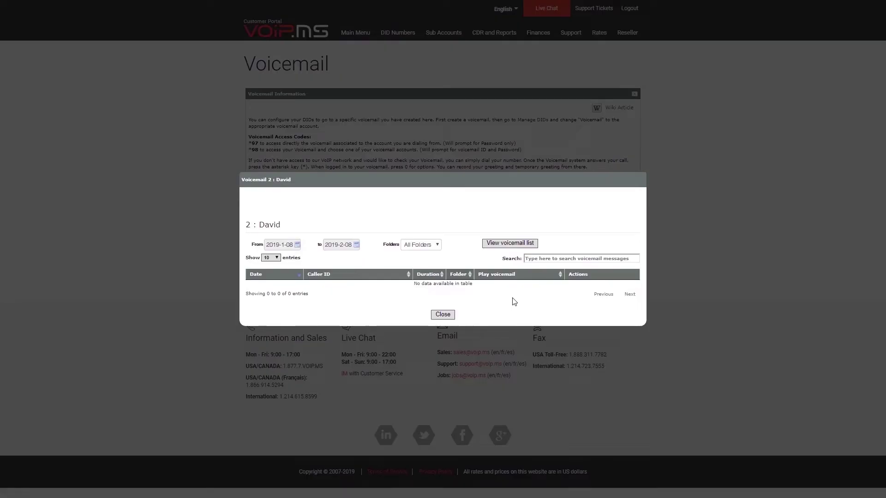
pyautogui.click(440, 316)
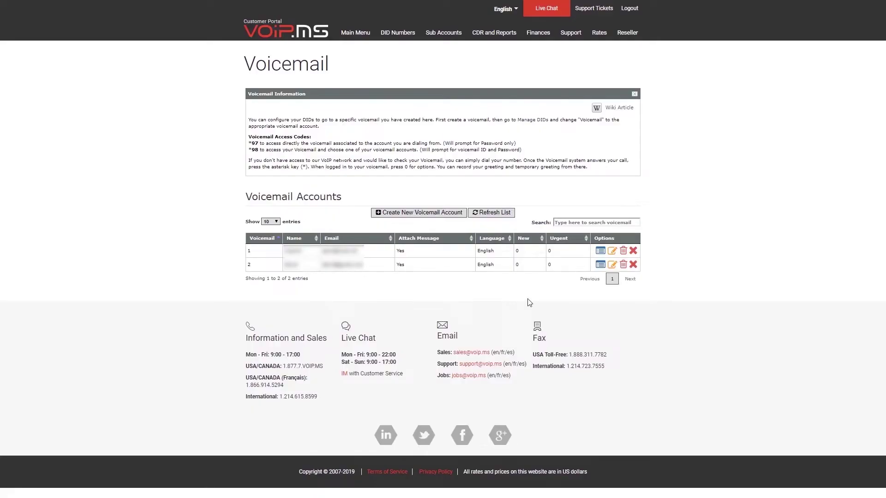
# Step: Edit mailbox 2 in advanced mode and open the Unavailable Message Recording dropdown
pyautogui.click(611, 265)
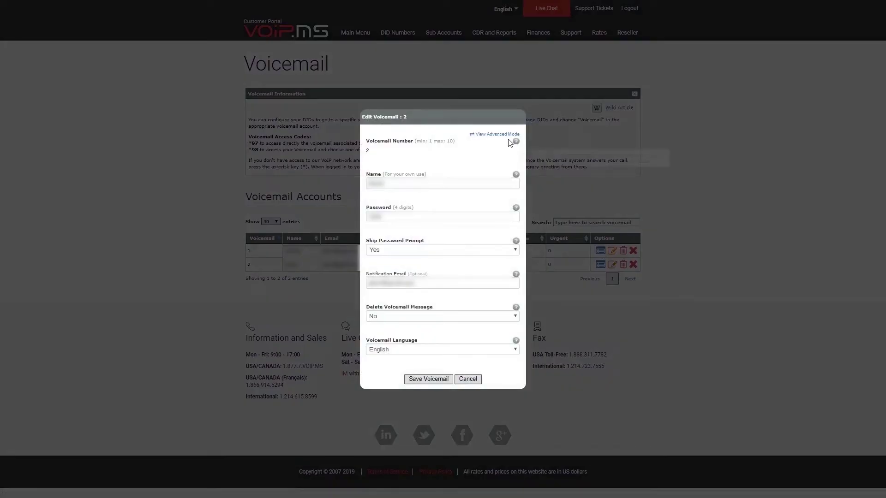
pyautogui.click(502, 135)
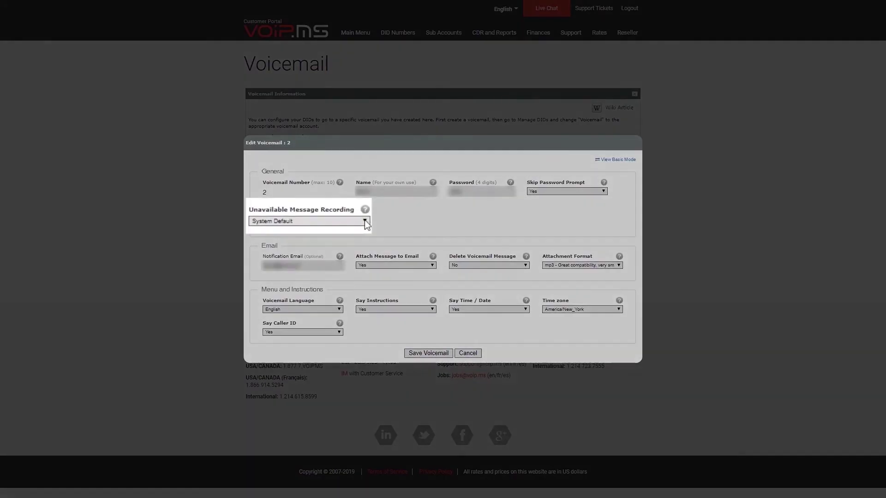
pyautogui.click(353, 221)
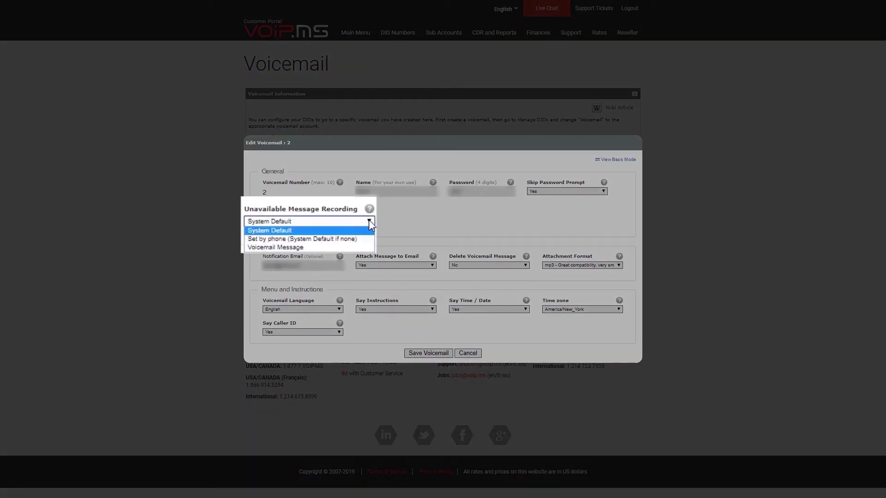